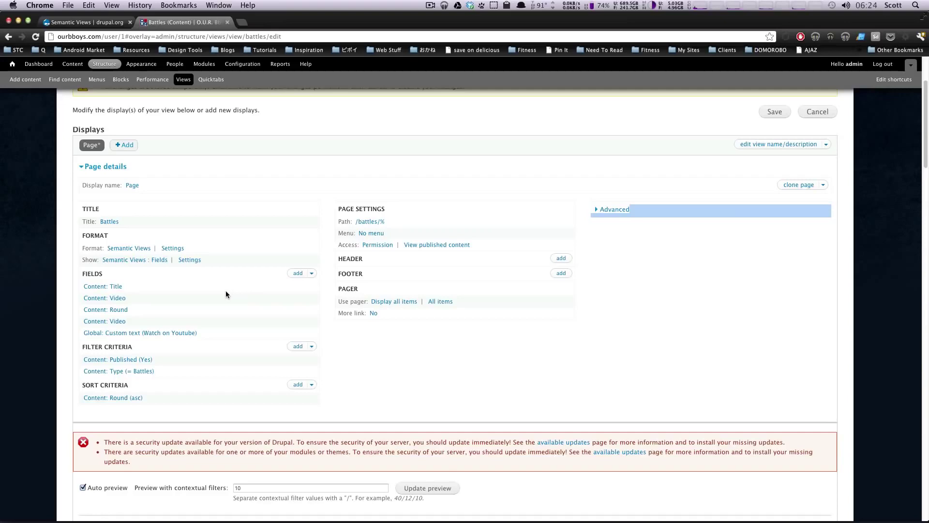
Add a Global: Custom text field to all displays of the Battles view.
click(298, 274)
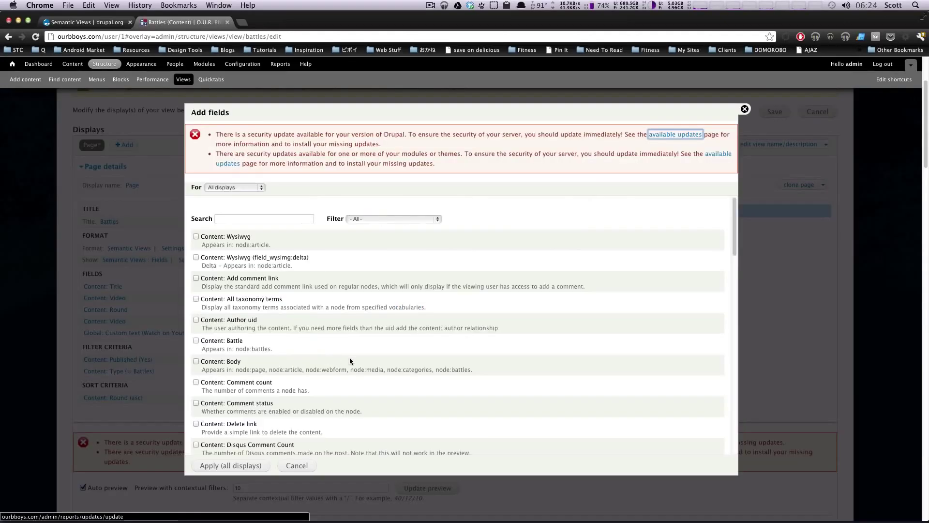
scroll(376, 306, down, 5)
scroll(377, 305, down, 15)
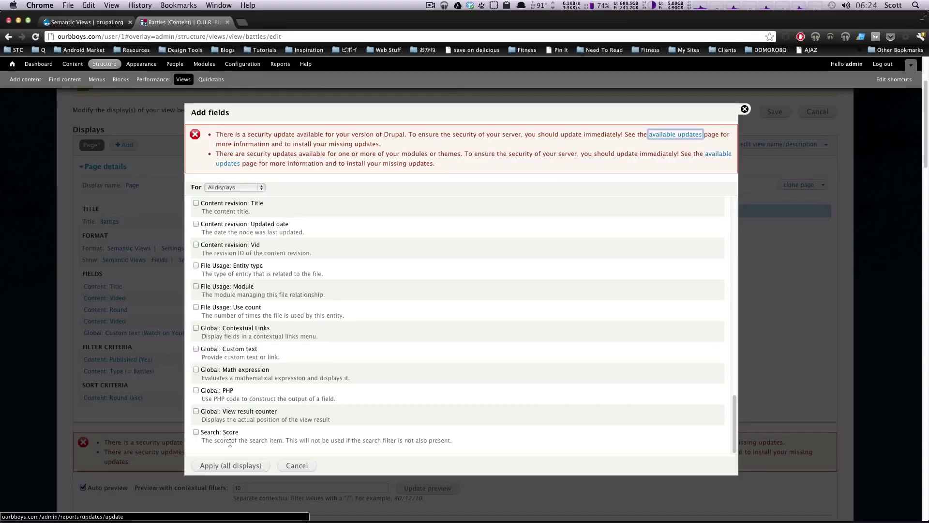
click(196, 348)
click(210, 466)
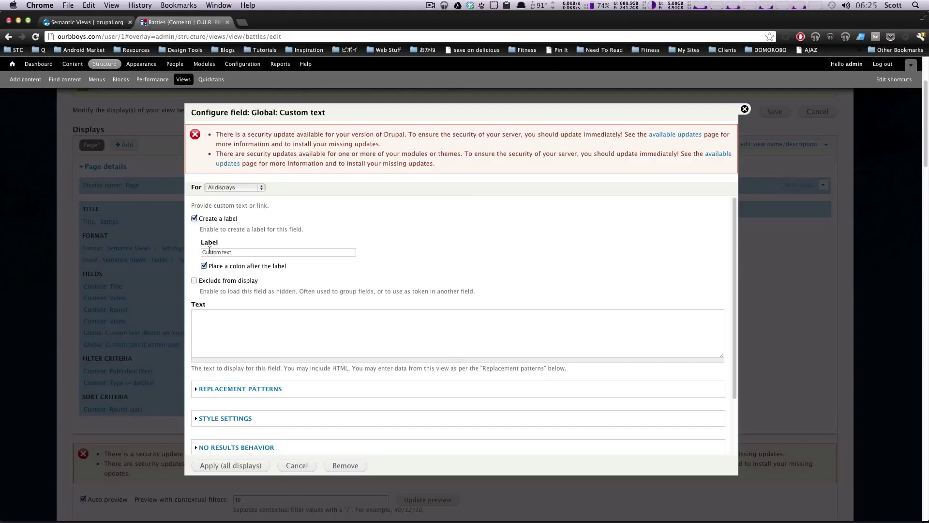
Review the replacement patterns offered for the new custom text field, then apply the field with its text left empty.
click(282, 329)
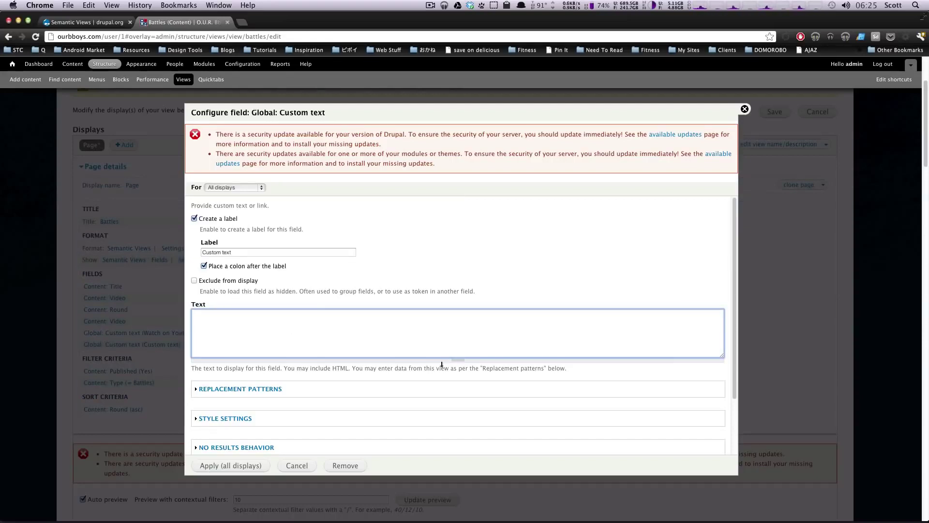
click(279, 392)
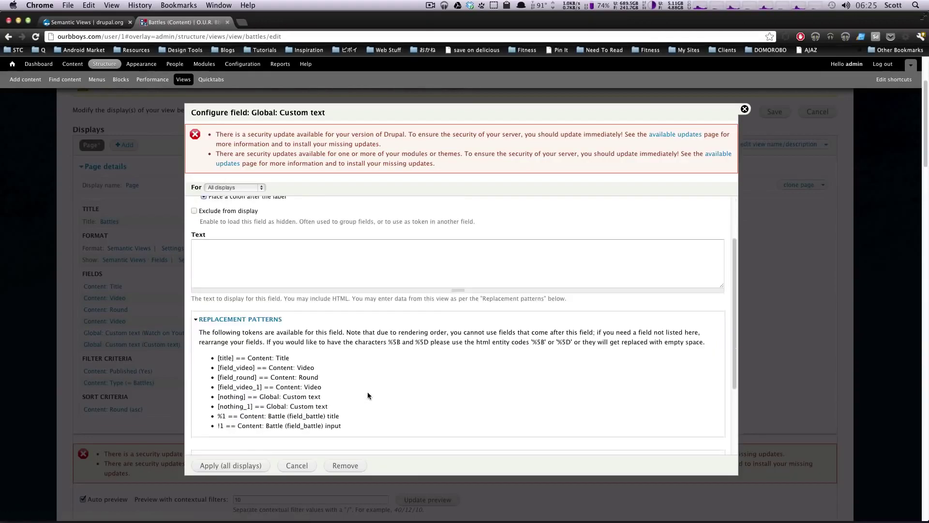
drag(219, 367, 239, 385)
click(234, 397)
drag(304, 412, 222, 363)
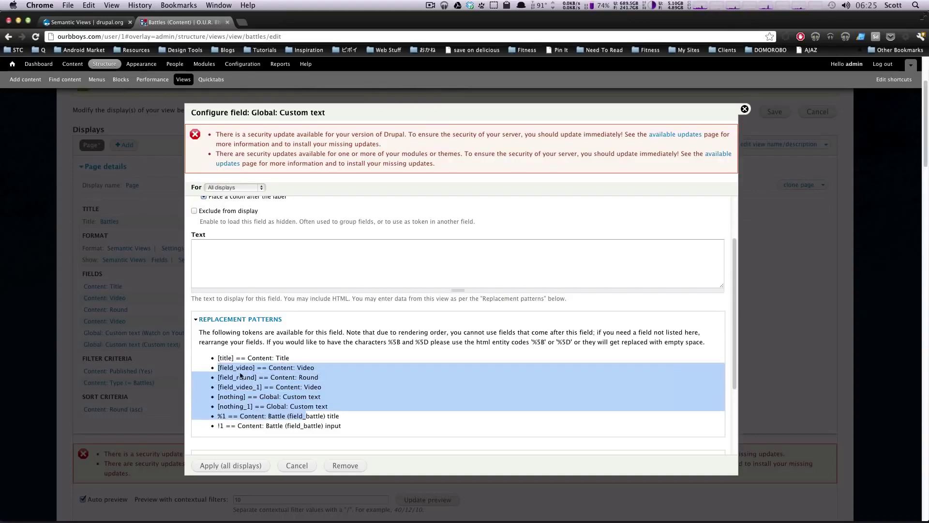
click(269, 389)
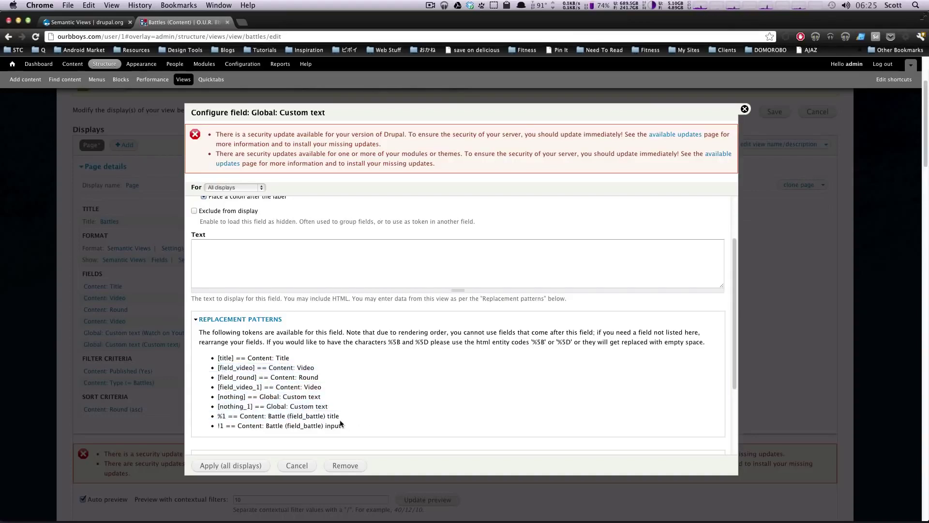
click(231, 466)
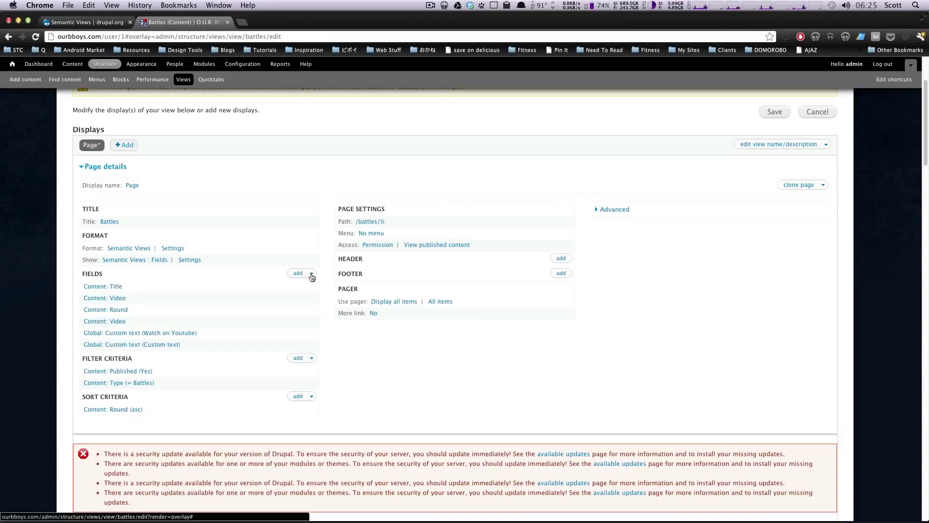
Rearrange the fields so the new custom text field comes first, above Content: Title, and apply the order.
click(293, 285)
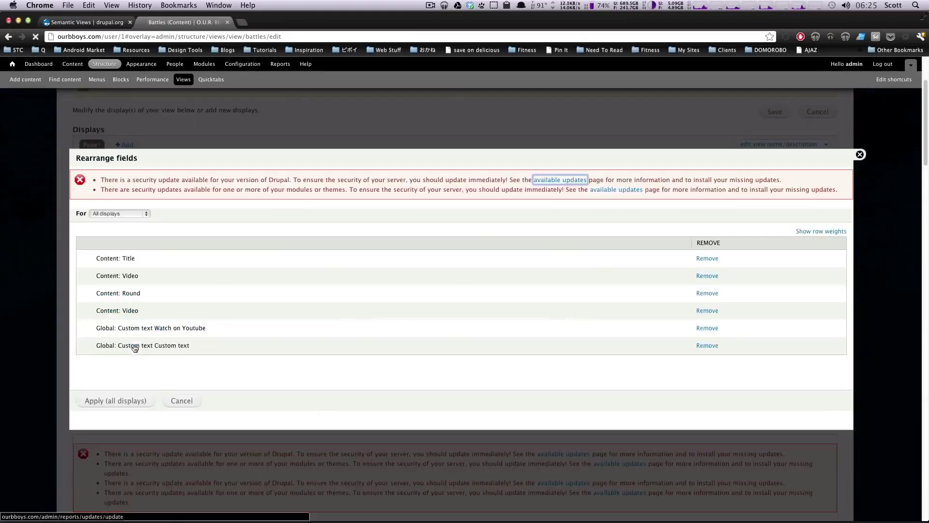
drag(84, 345, 88, 252)
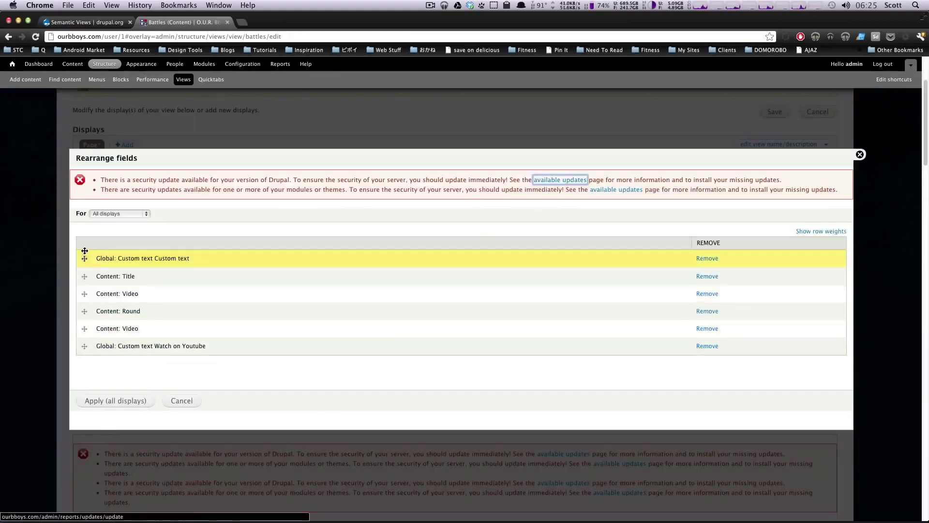
click(106, 404)
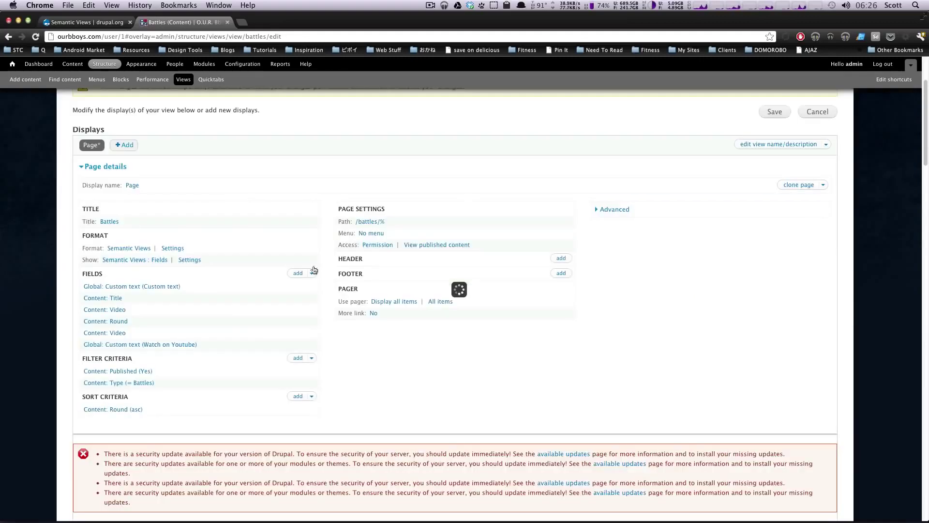
Examine which replacement patterns the custom text field offers when placed first in the field order, then leave its settings without changes.
click(124, 288)
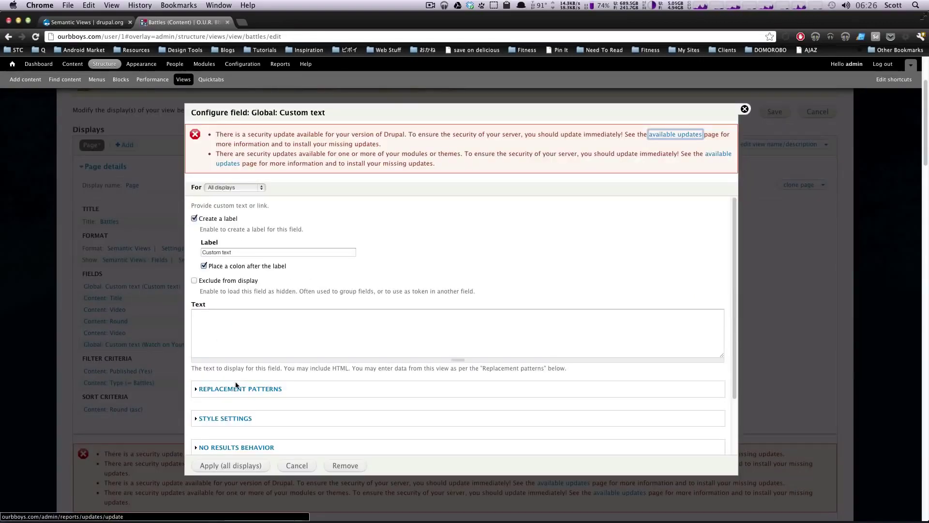
click(237, 388)
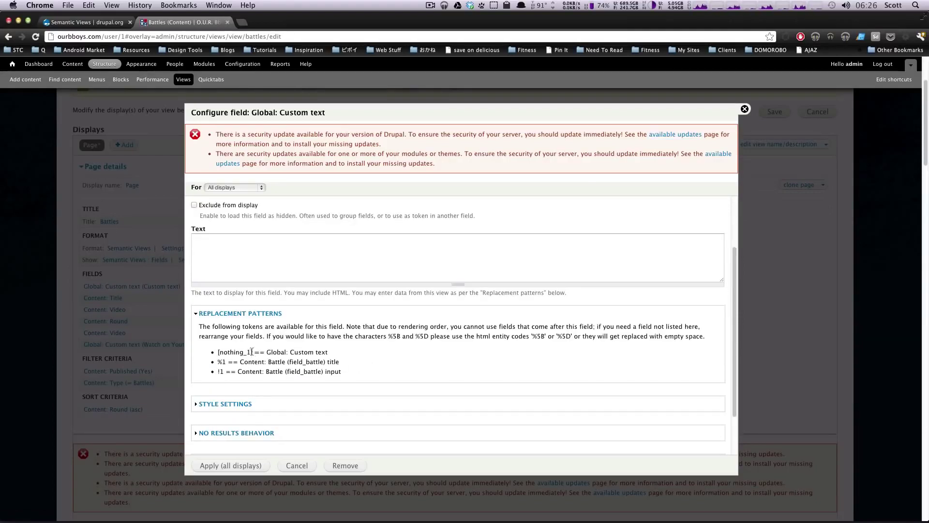
drag(218, 352, 330, 352)
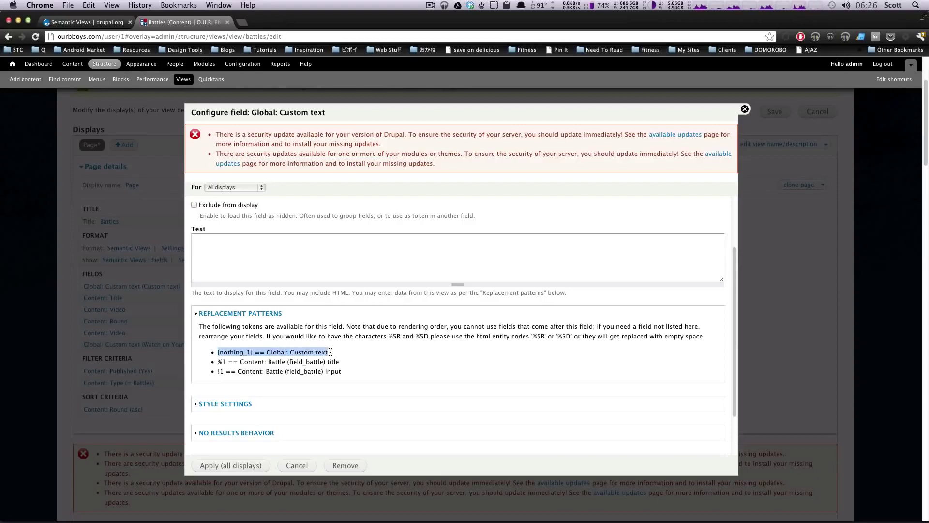
drag(239, 362, 340, 362)
click(339, 362)
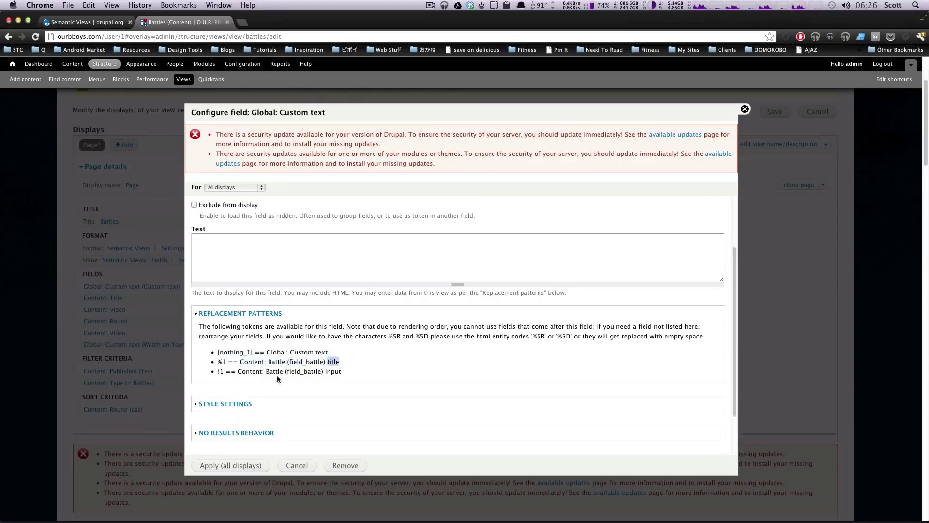
mouse_move(269, 362)
mouse_down()
mouse_move(327, 364)
mouse_move(265, 373)
mouse_up()
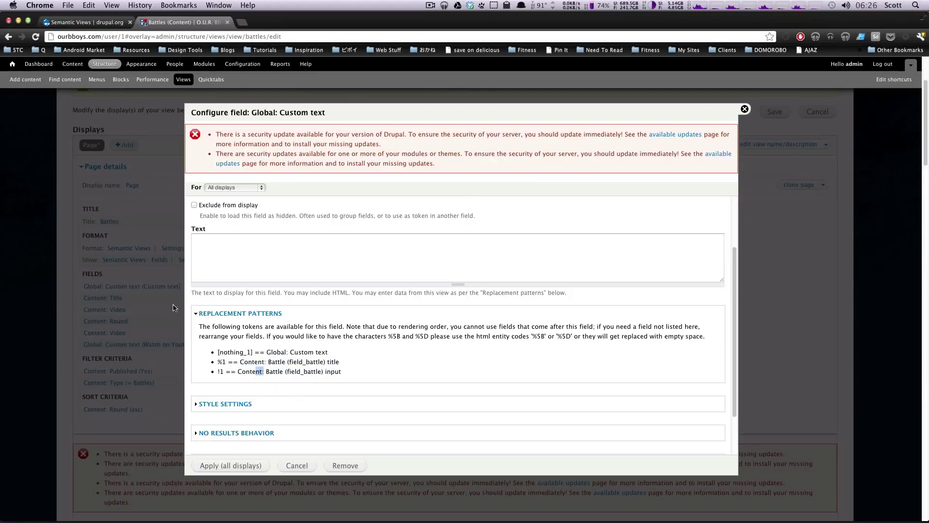
drag(369, 363, 229, 352)
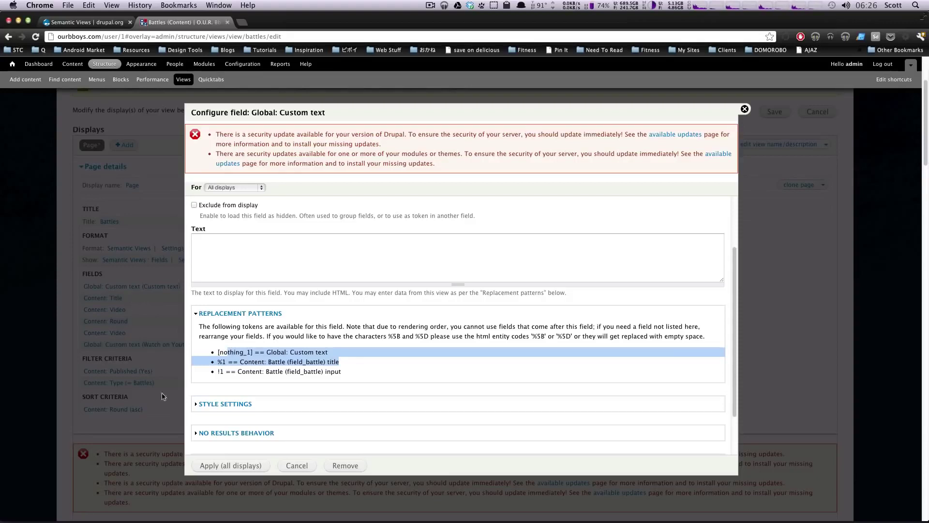
click(289, 465)
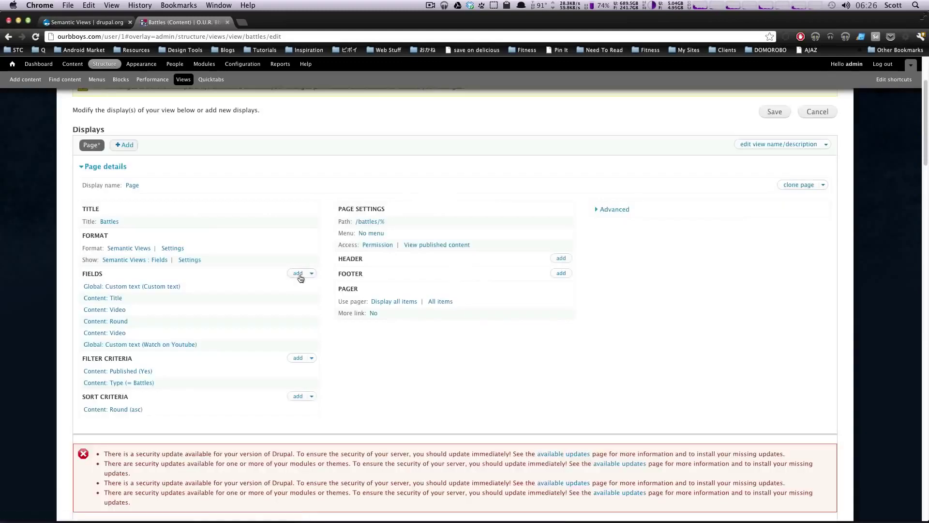
Move the new custom text field back to the end of the field order, below the Watch on Youtube field, and apply.
click(311, 274)
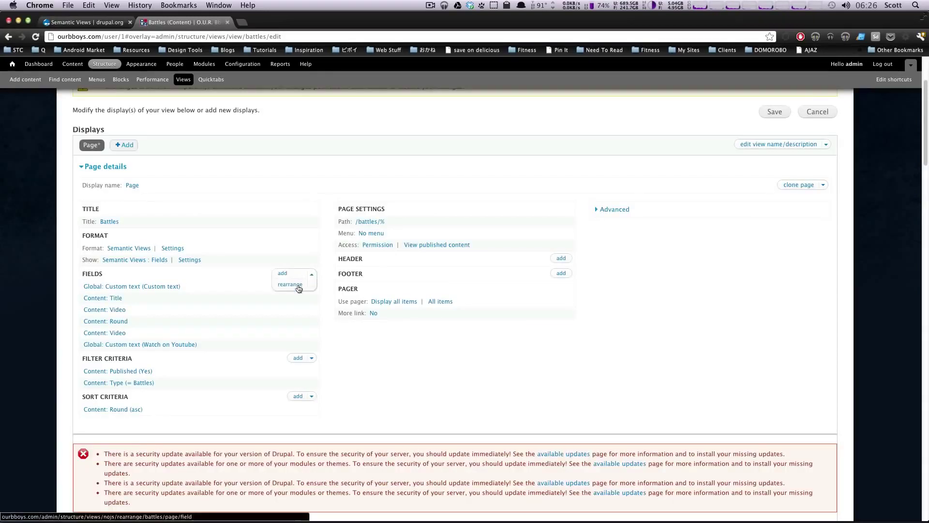
click(291, 288)
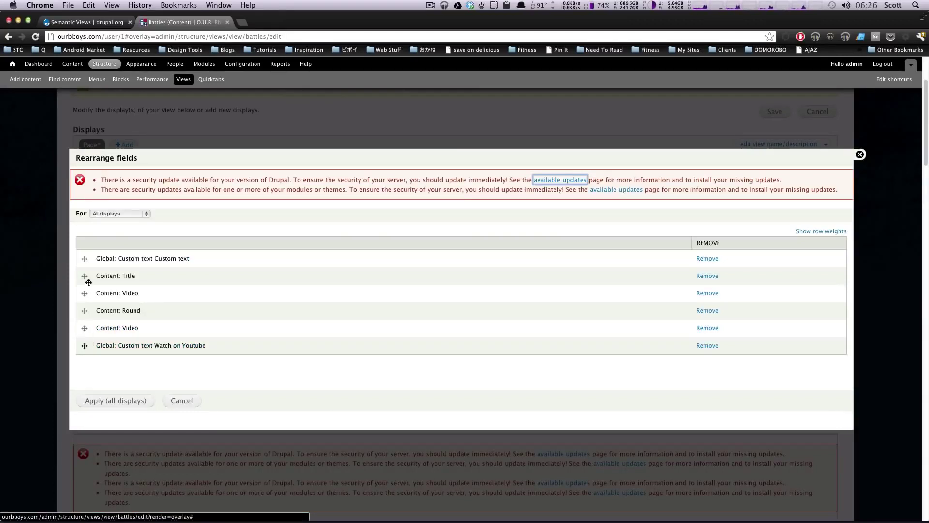
drag(88, 259, 87, 349)
click(107, 401)
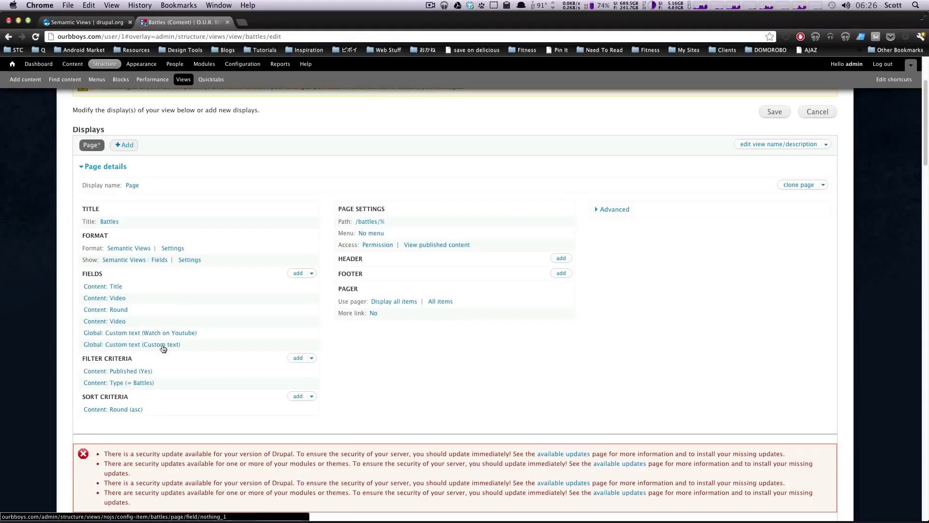
Open the settings of the last custom text field and show its available replacement patterns.
right_click(163, 349)
click(222, 307)
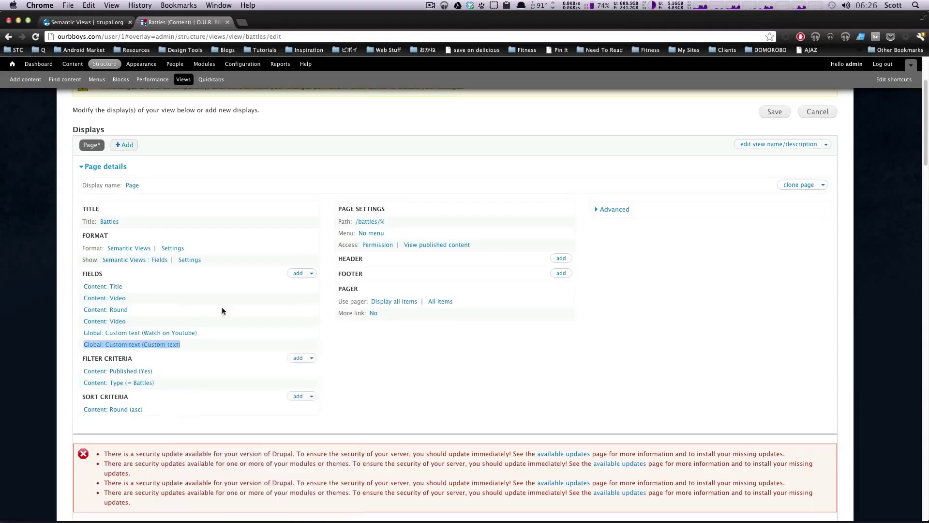
click(146, 347)
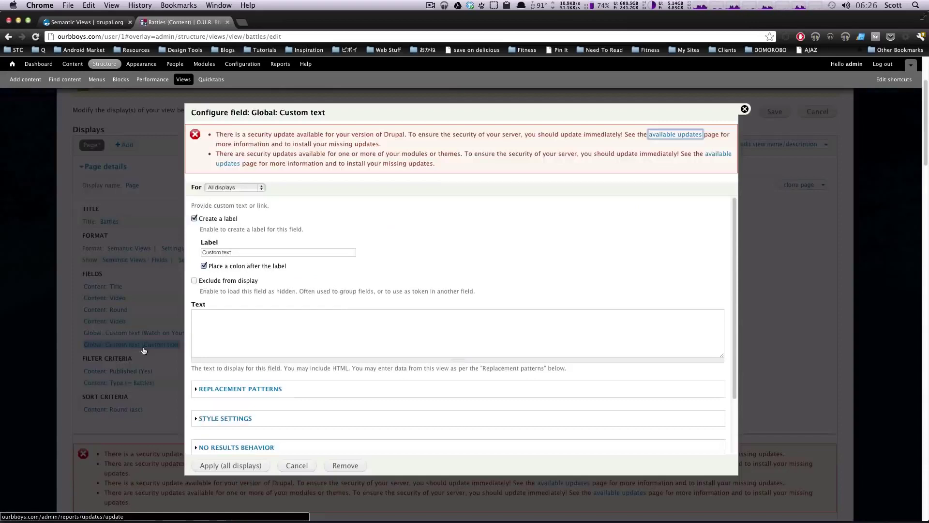
click(242, 335)
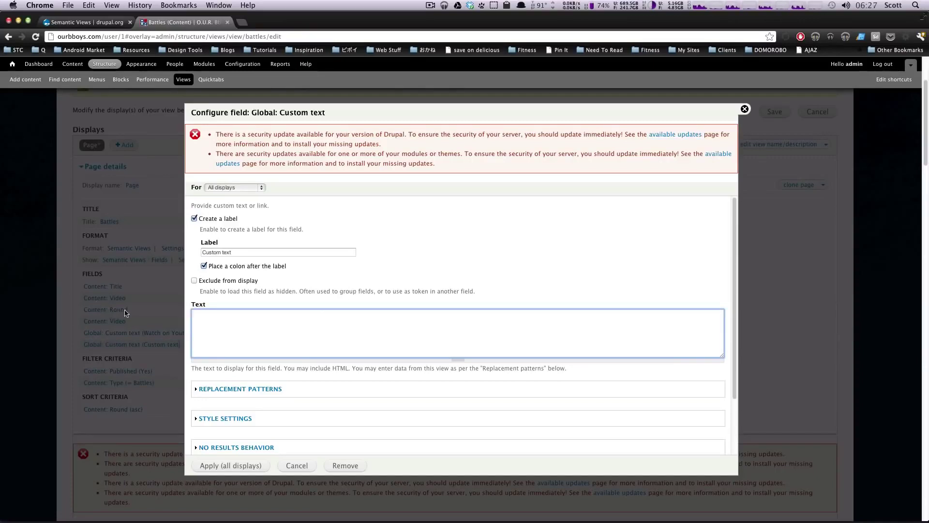
click(242, 389)
scroll(273, 415, down, 5)
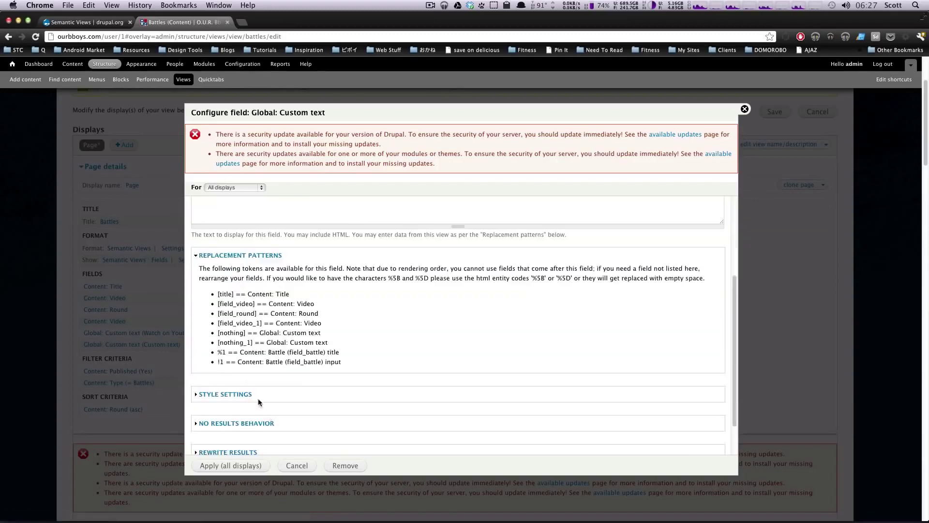
scroll(258, 354, up, 2)
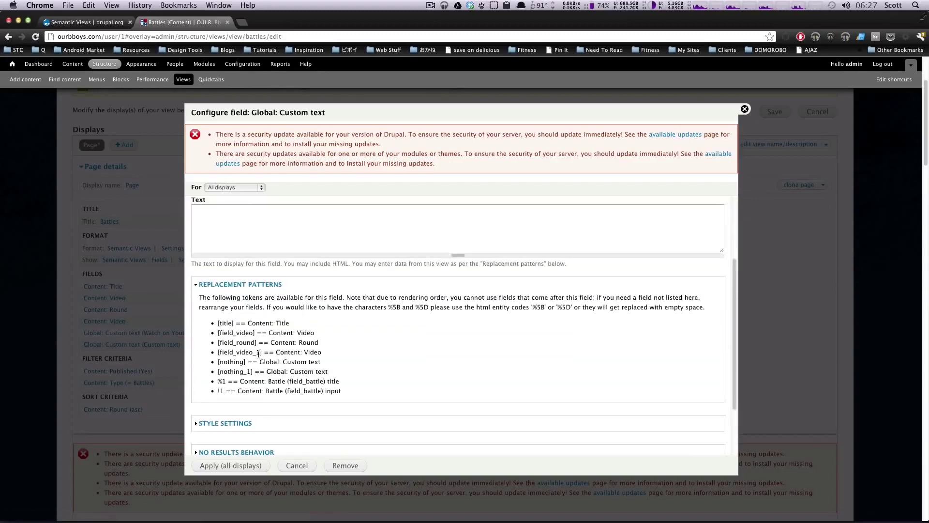
Set the custom text to "This round is [field_round] it's going to be good." using the copied round token, and apply it.
double_click(311, 344)
click(254, 341)
drag(256, 343, 215, 342)
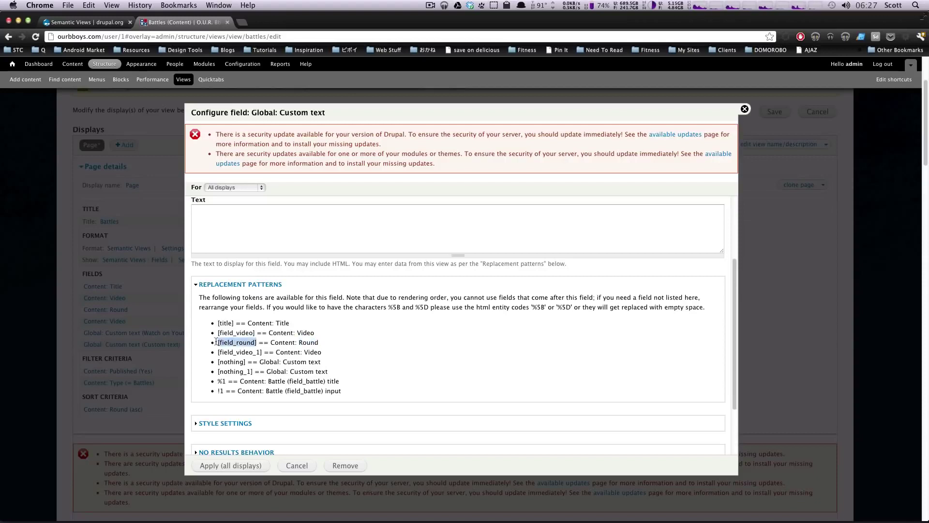
key(super+c)
click(249, 235)
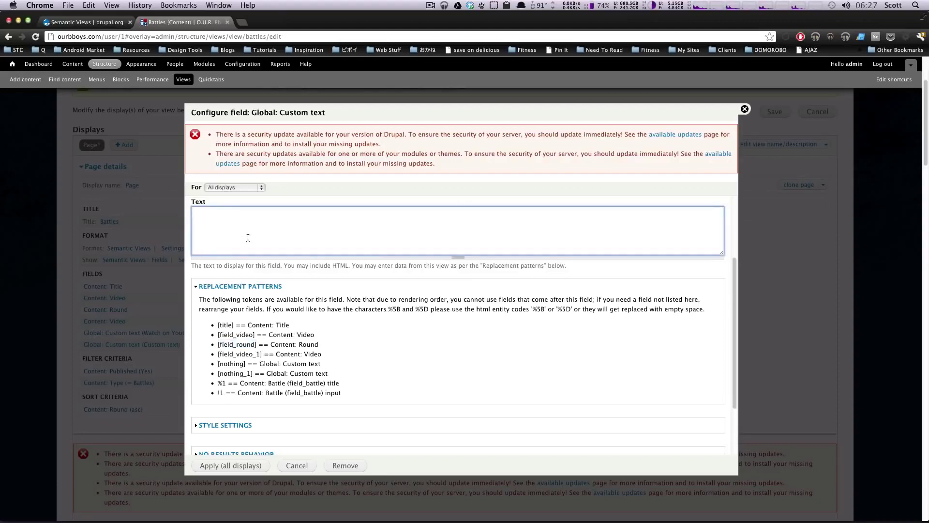
text(This round is)
key(super+v)
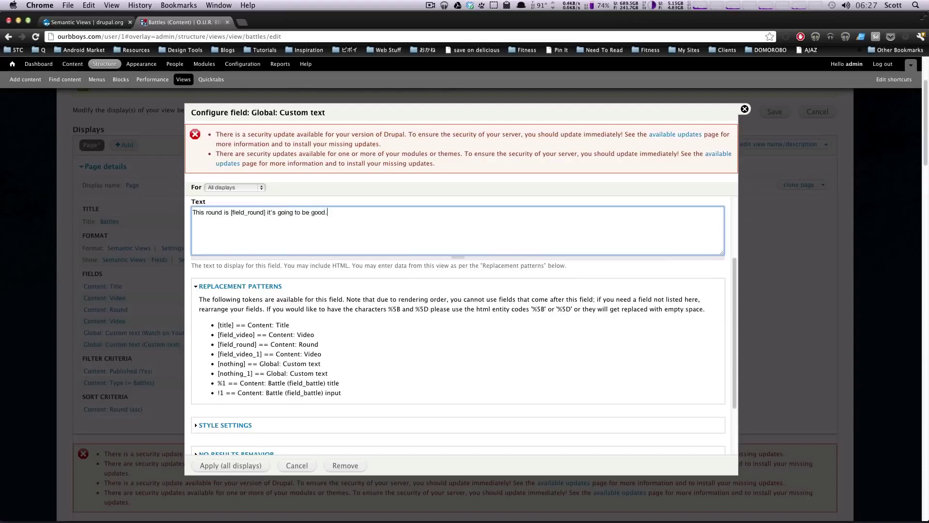
double_click(247, 213)
drag(296, 213, 320, 218)
click(248, 474)
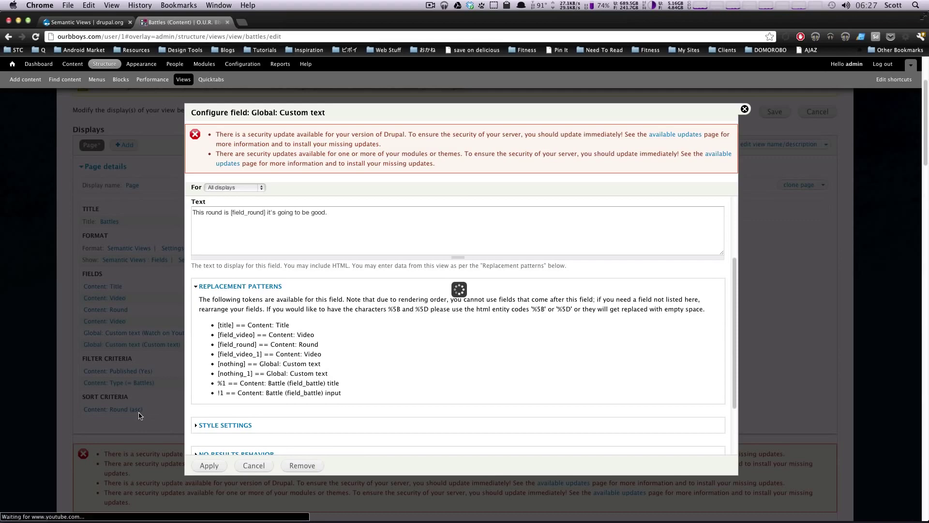
Check in the view preview how the custom text sentence and its round token render beneath the battle videos.
scroll(363, 405, down, 5)
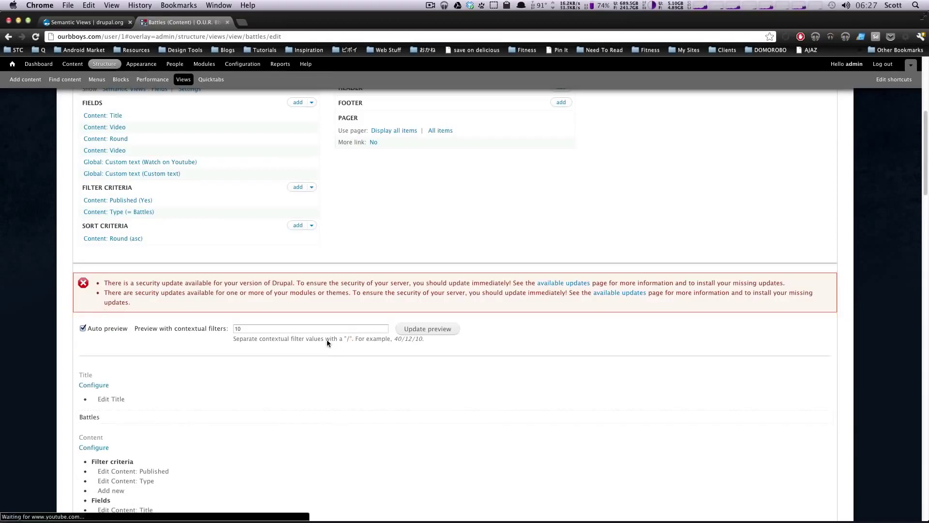
scroll(327, 339, down, 15)
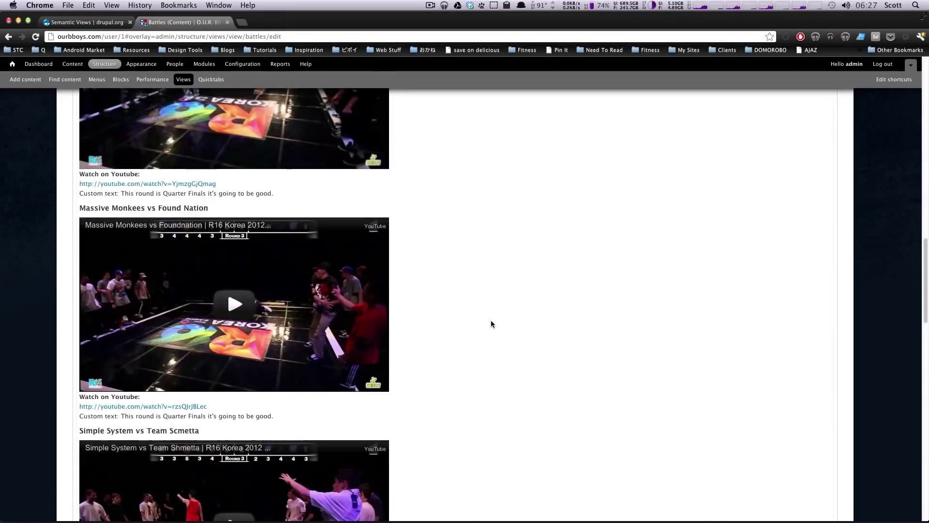
scroll(490, 320, up, 3)
drag(96, 323, 206, 324)
click(126, 323)
click(154, 324)
click(221, 324)
scroll(278, 327, up, 1)
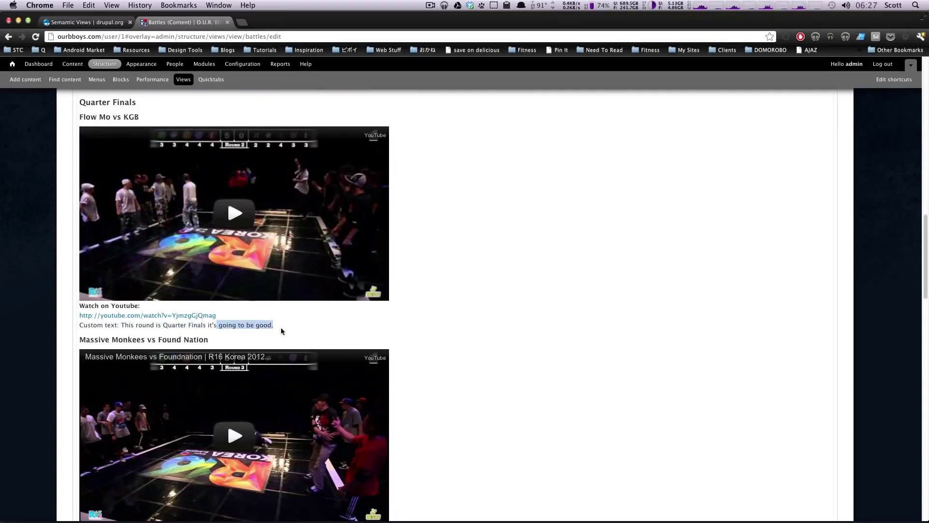
click(554, 197)
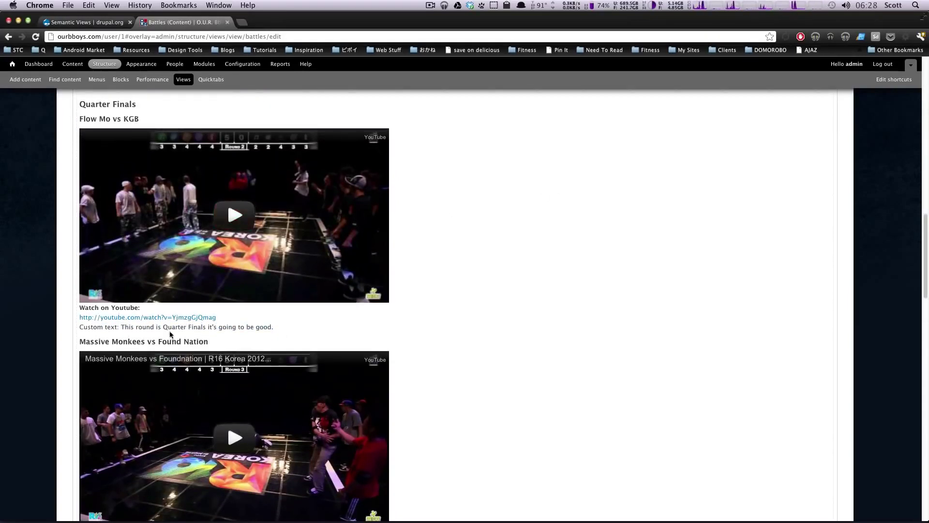
drag(171, 327, 204, 328)
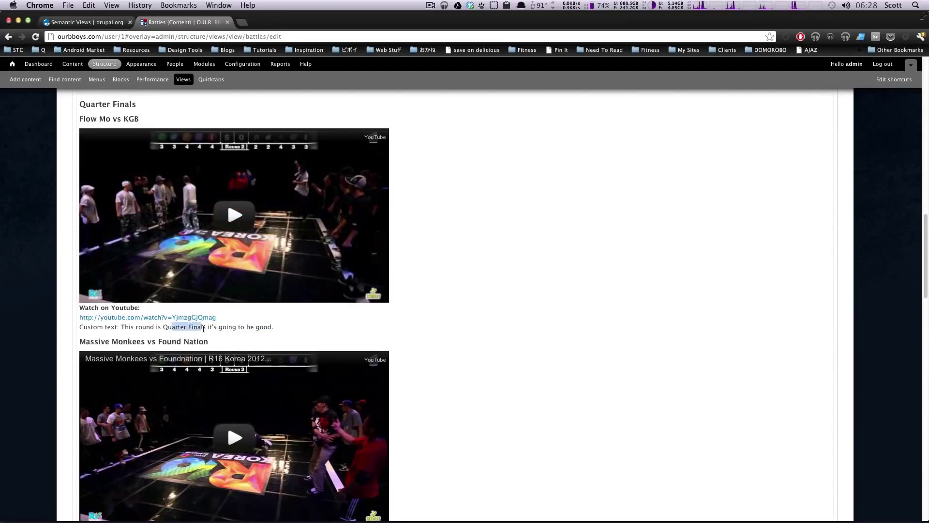
Compare the Quarter Finals group heading with the round name in the custom text sentence beneath the first battle video.
triple_click(111, 103)
double_click(110, 103)
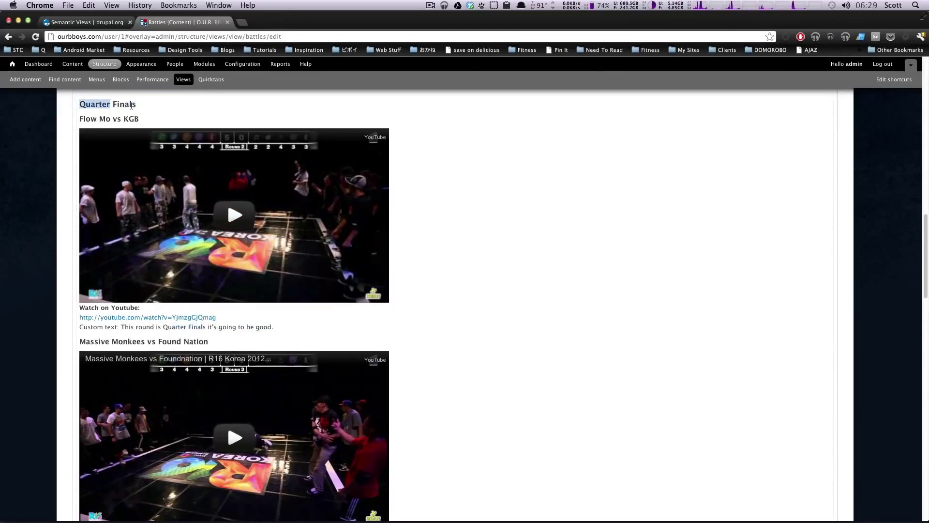
click(131, 105)
double_click(131, 105)
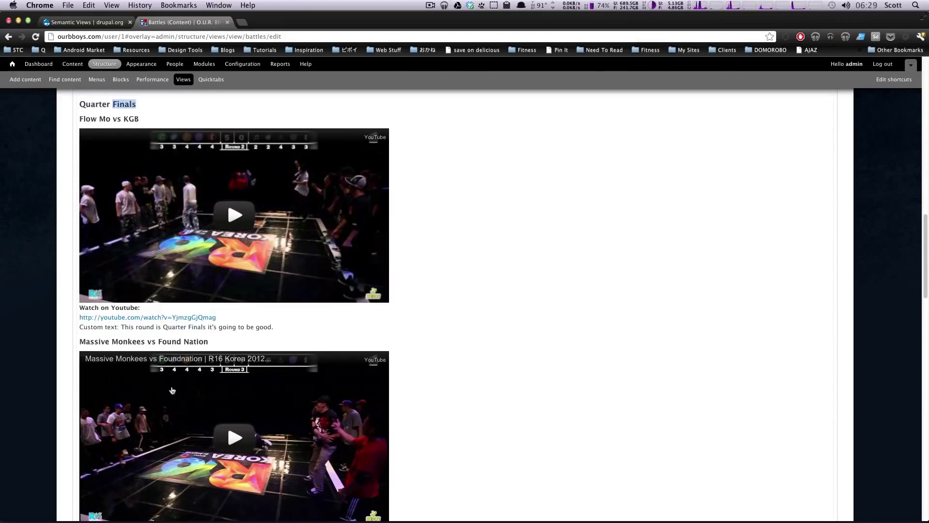
triple_click(241, 333)
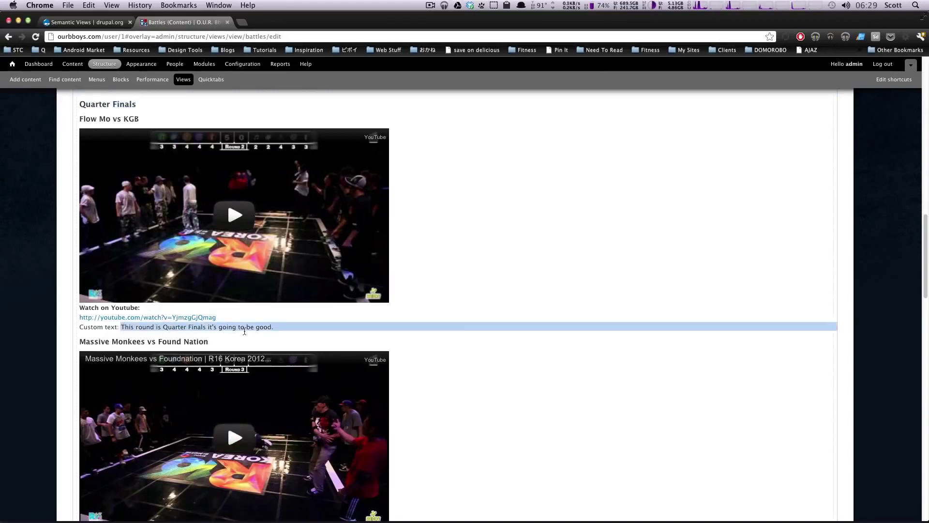
shift+click(245, 328)
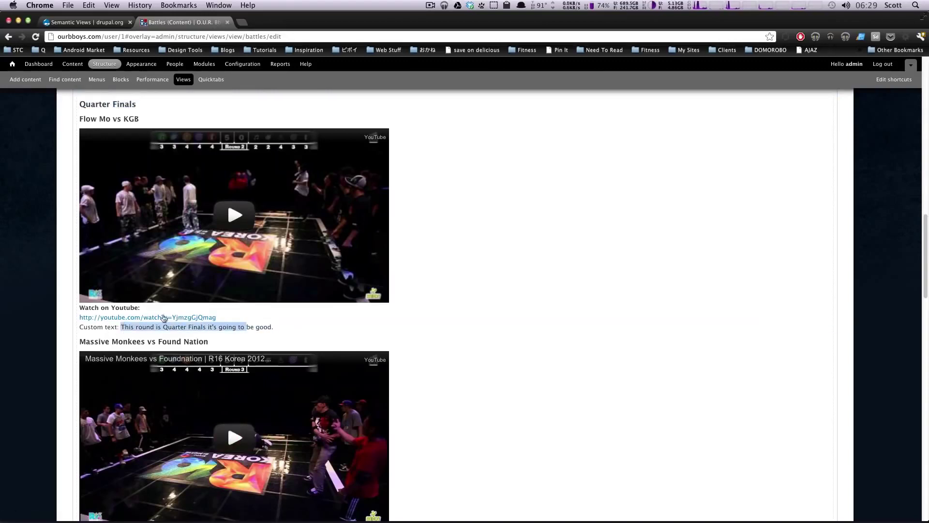
drag(101, 309, 144, 308)
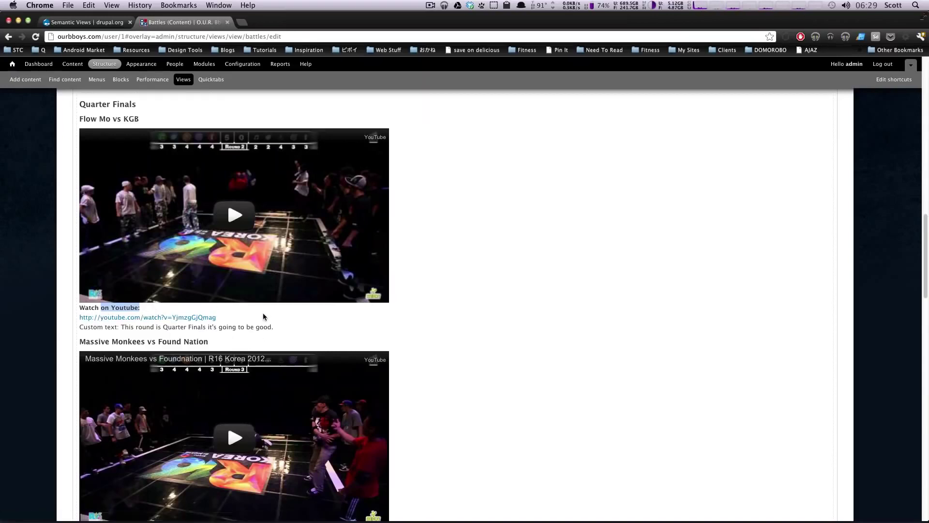
Open the settings of the Content: Round field and turn off Exclude from display.
scroll(263, 313, up, 5)
scroll(236, 284, up, 8)
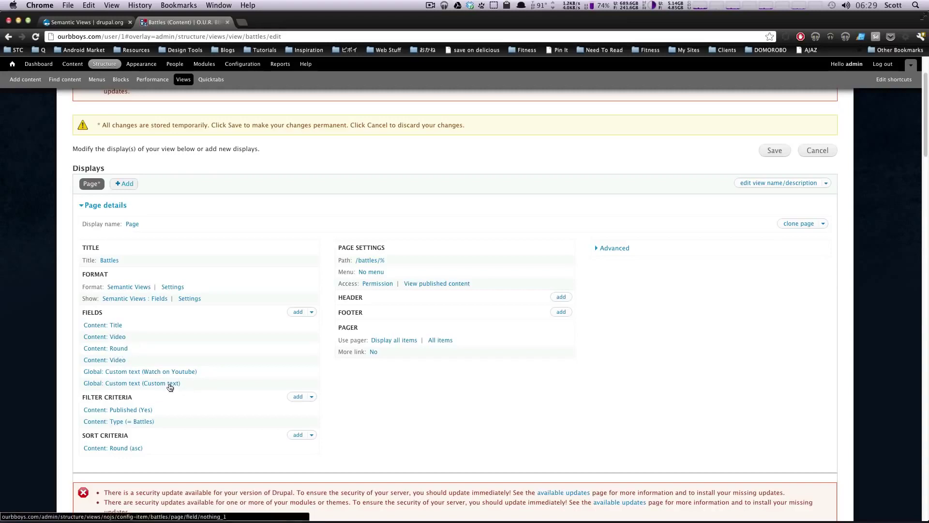
click(120, 349)
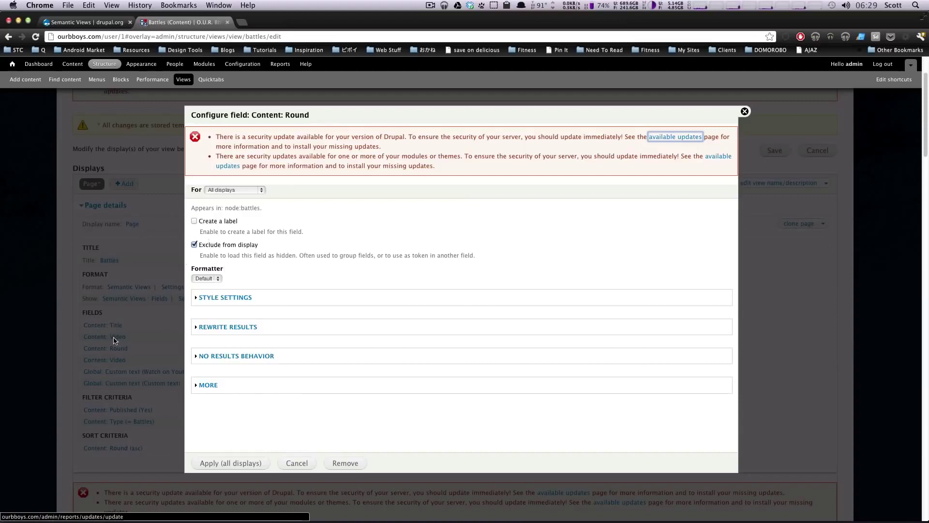
click(194, 245)
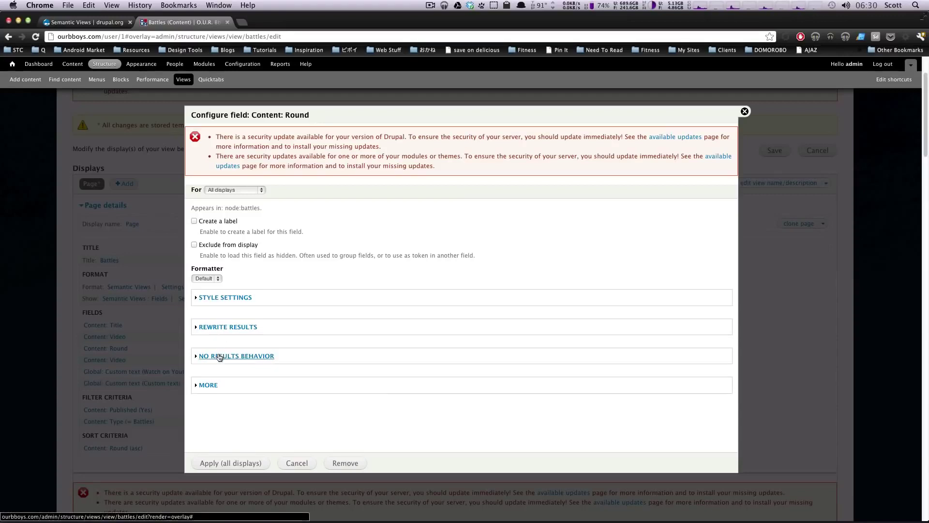
Enable rewriting the output of the Round field and show its available replacement patterns.
click(242, 355)
drag(198, 325, 225, 321)
double_click(225, 323)
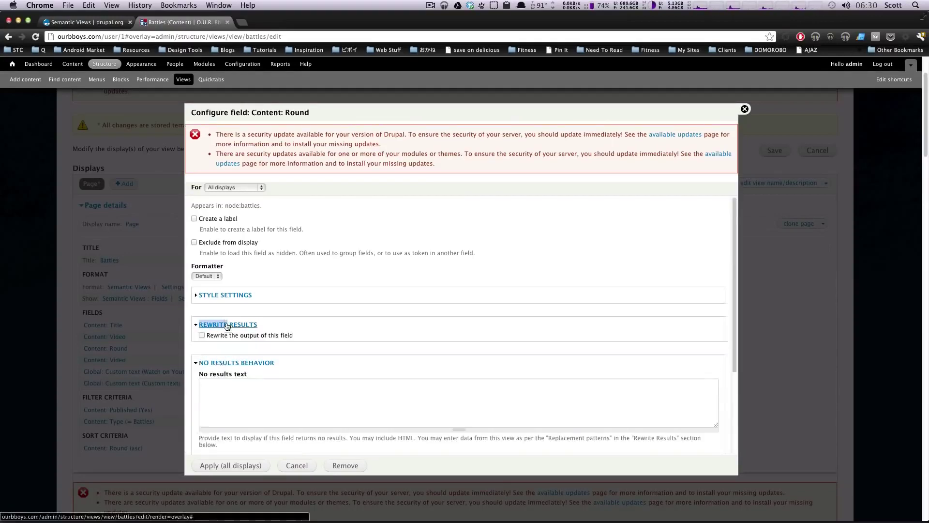
scroll(213, 305, down, 2)
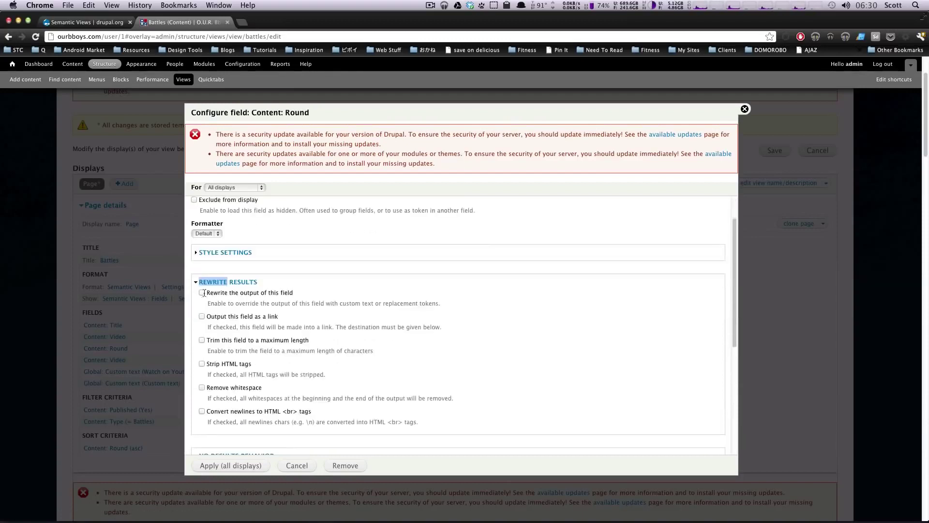
click(202, 292)
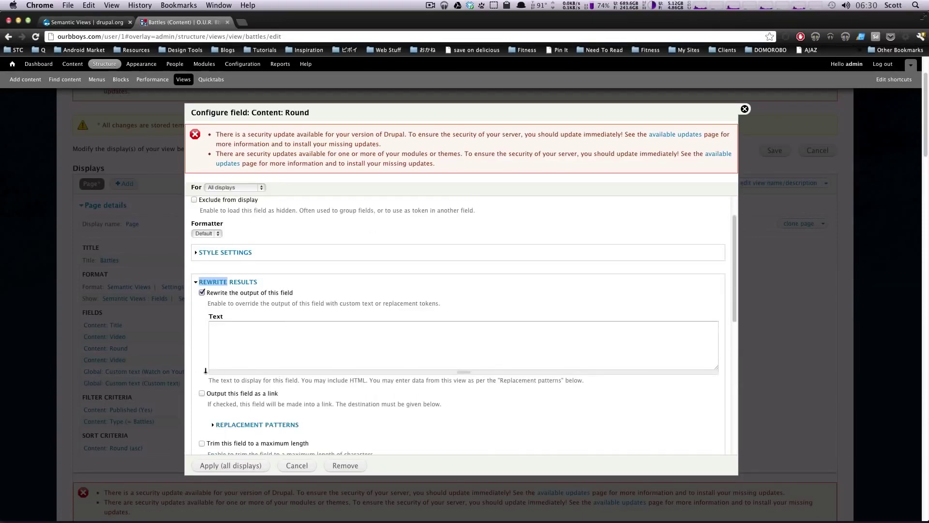
click(246, 425)
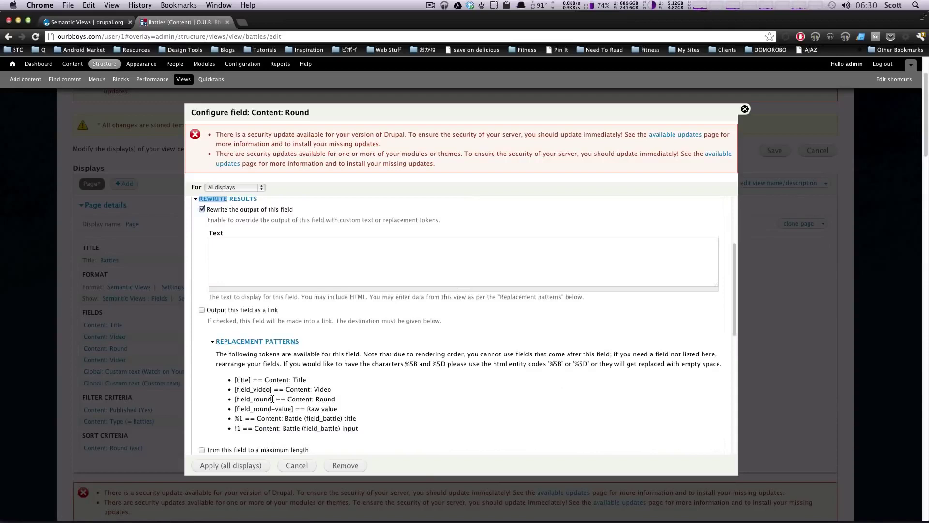
Set the Round field's rewrite text to "This round is the [field_round] it is going to be good." using the copied token, and apply it.
drag(275, 399, 233, 399)
key(super+c)
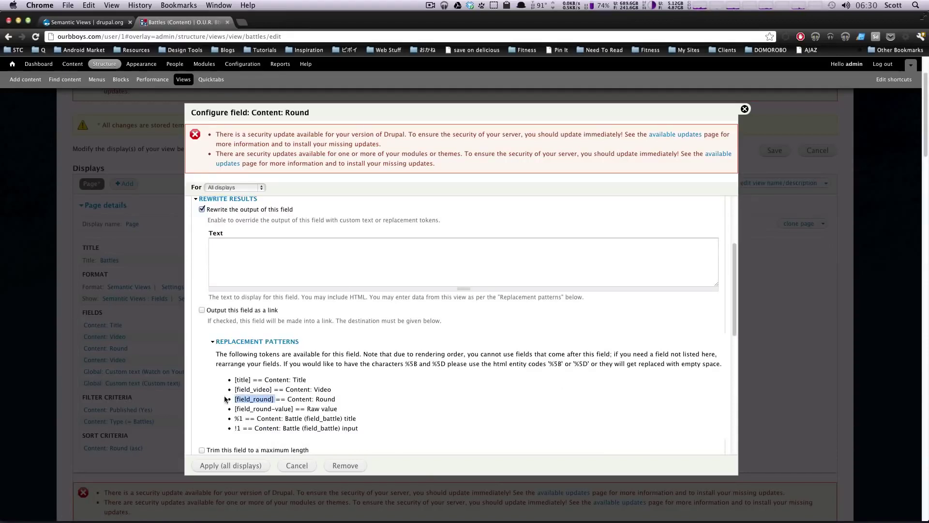
click(289, 259)
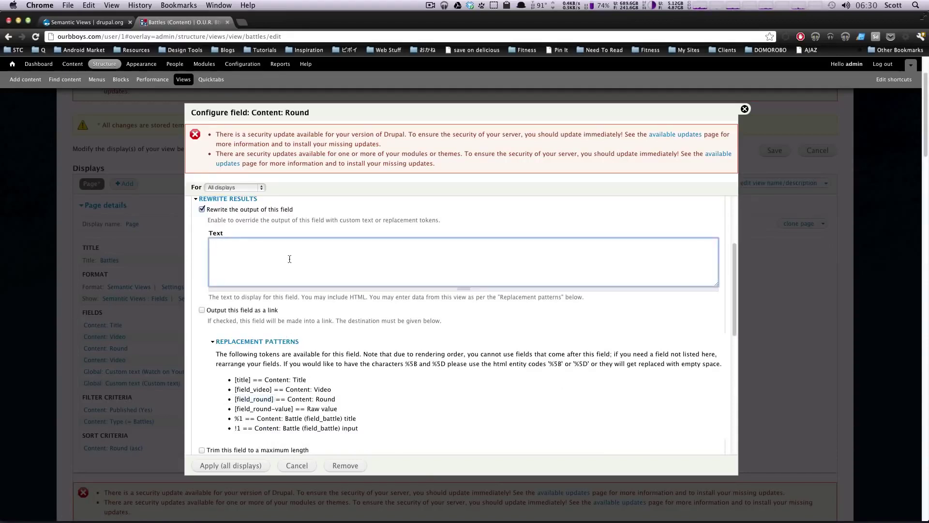
text(This round is the)
key(super+v)
text(it is going to be g)
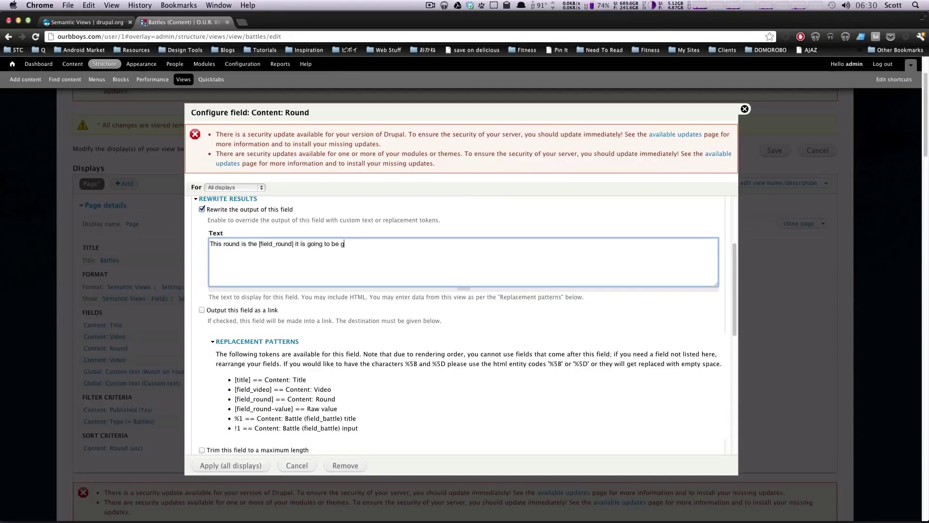
text(ood.)
scroll(317, 297, up, 5)
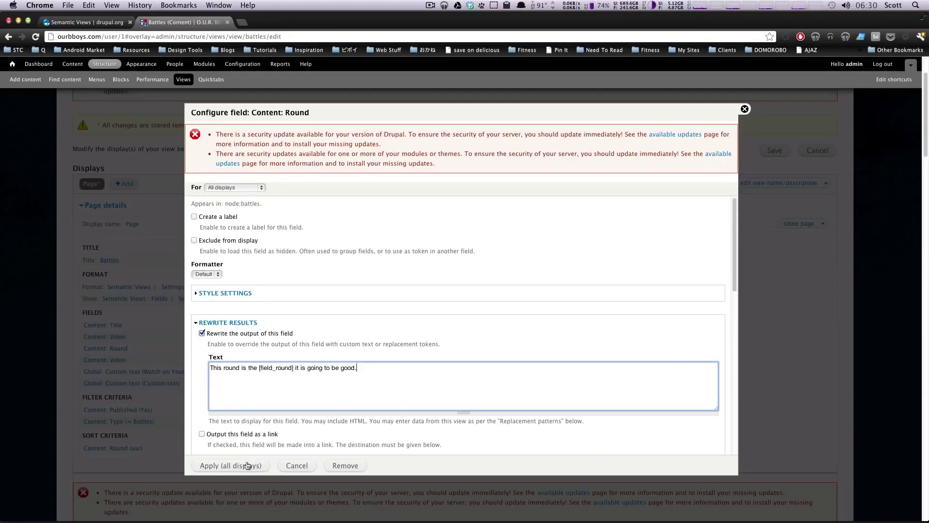
scroll(329, 317, down, 4)
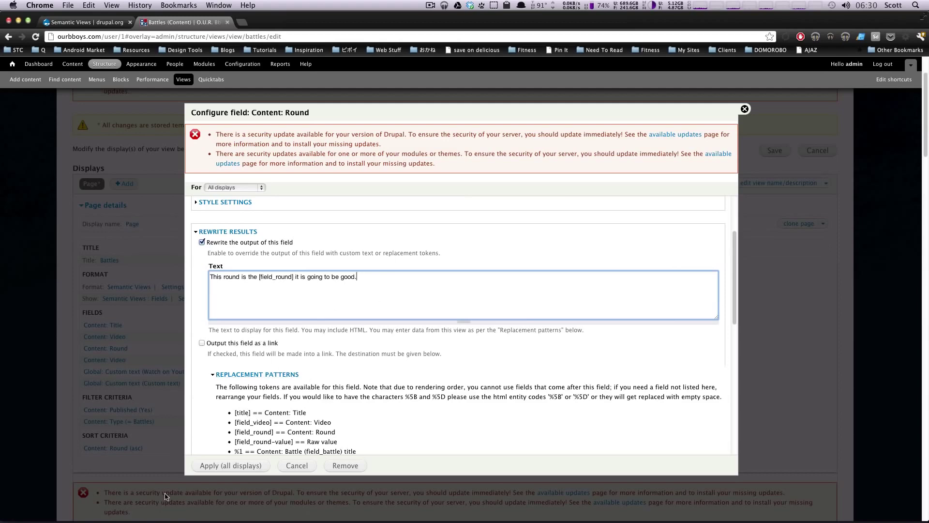
click(216, 468)
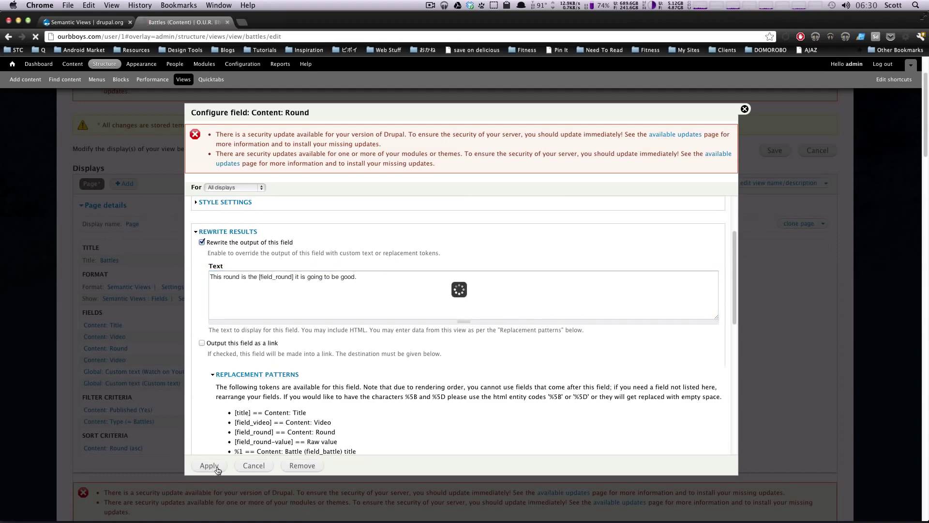
Update the view preview and examine the rewritten round text in the heading above the Flow Mo vs KGB battle.
scroll(347, 385, down, 5)
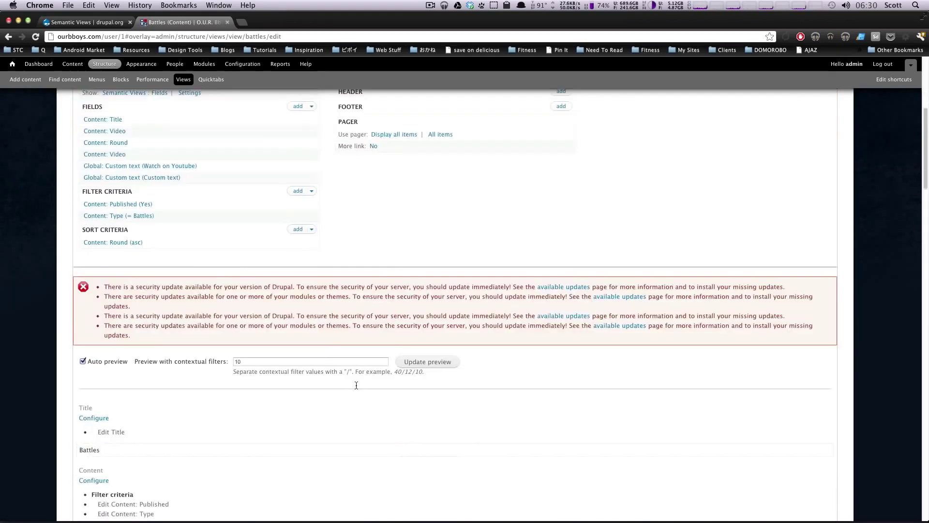
scroll(356, 386, down, 2)
click(425, 284)
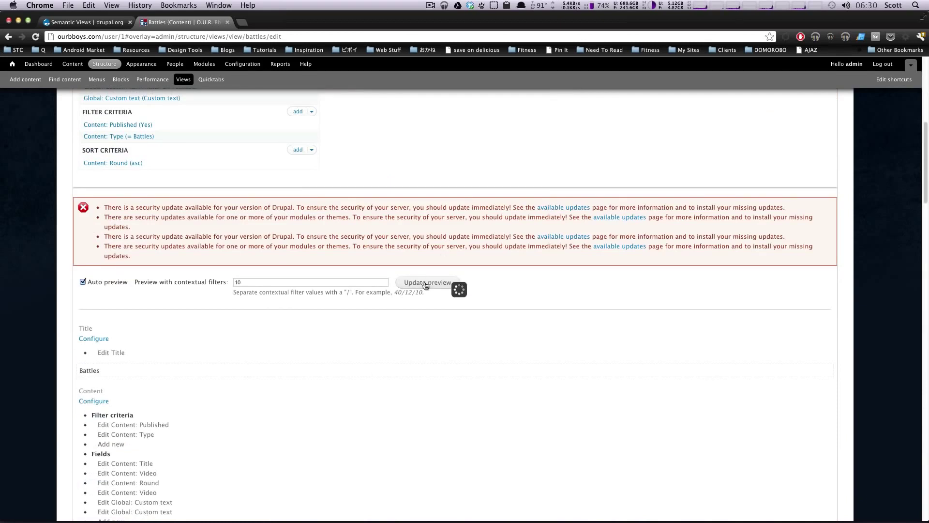
scroll(425, 286, down, 10)
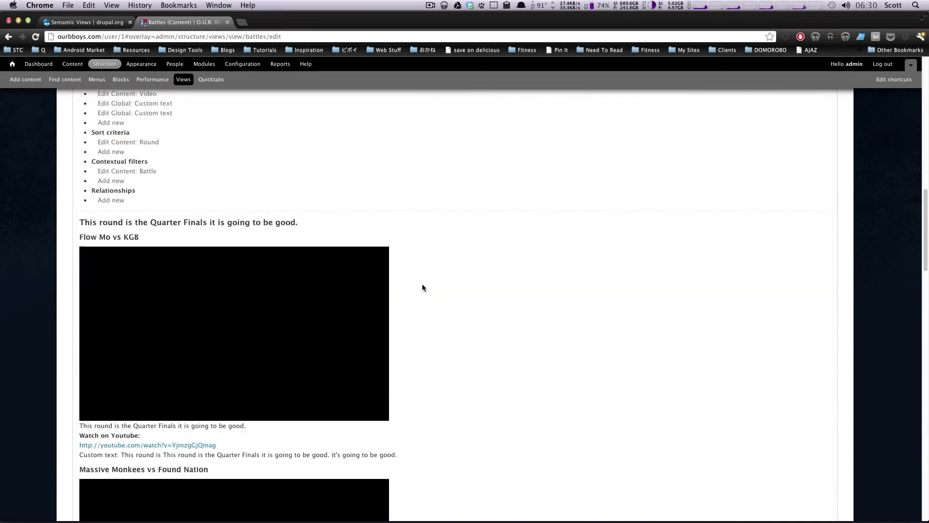
drag(90, 219, 136, 222)
drag(149, 221, 228, 222)
click(319, 226)
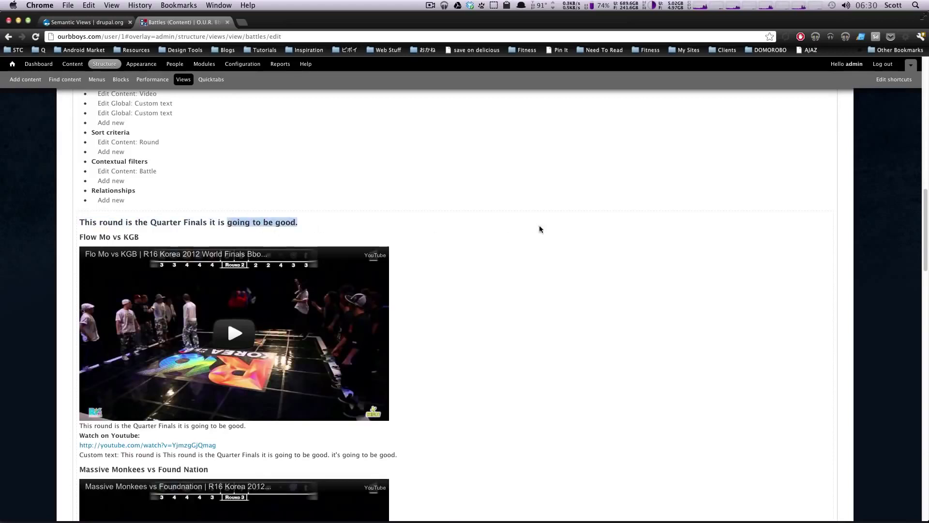
Check how the rewritten round text renders for the remaining battles and in the Semi Finals group heading.
scroll(416, 409, down, 4)
scroll(349, 392, down, 10)
right_click(321, 384)
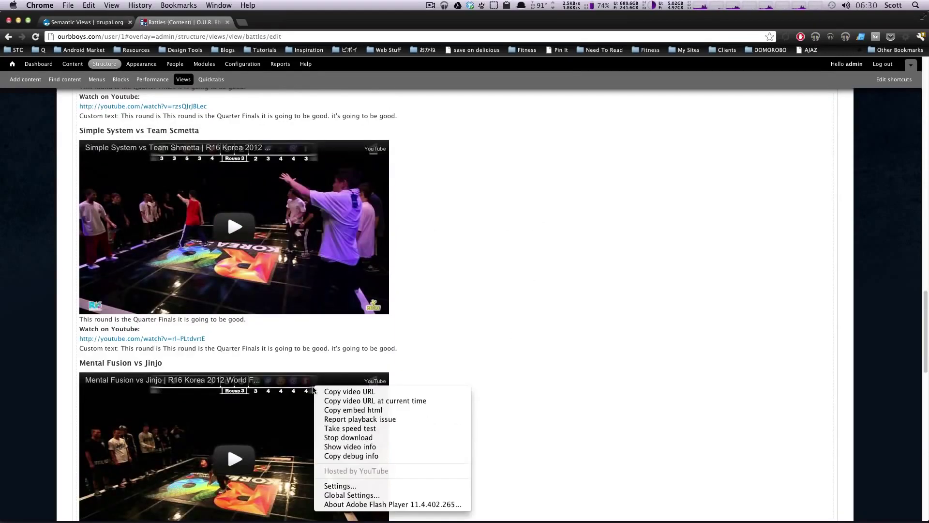
scroll(564, 297, down, 10)
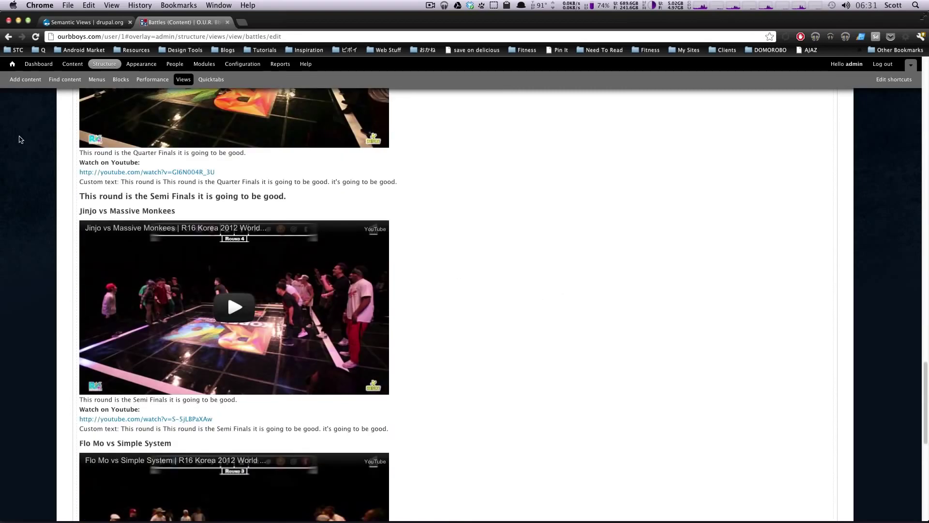
drag(148, 196, 328, 201)
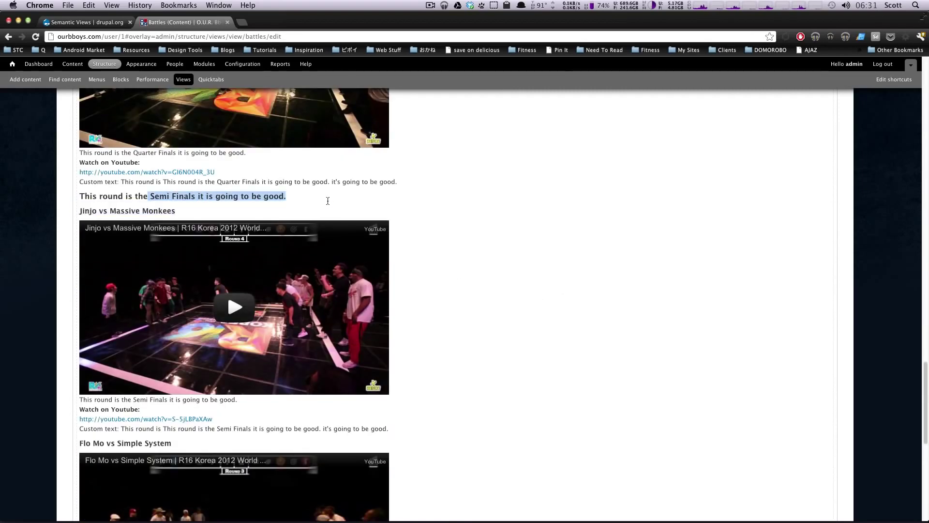
click(430, 202)
scroll(428, 202, up, 20)
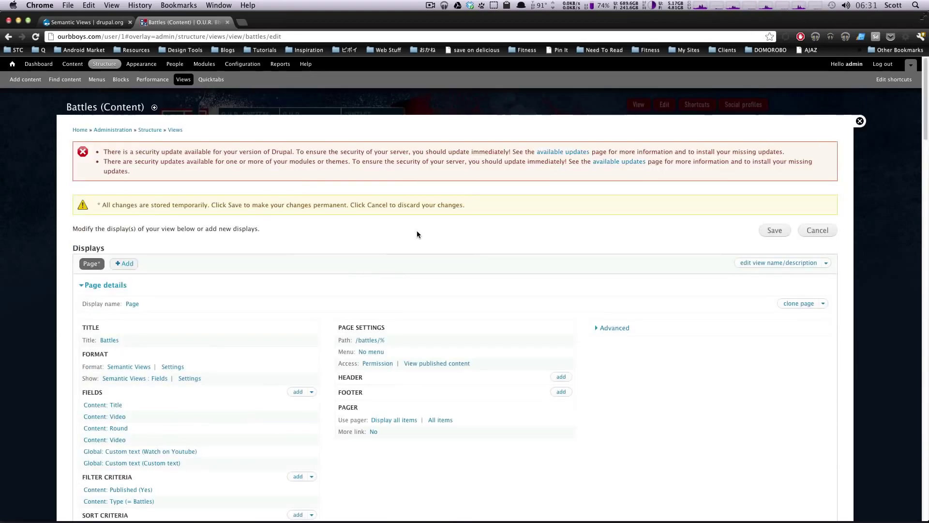
scroll(277, 334, down, 10)
scroll(277, 333, up, 9)
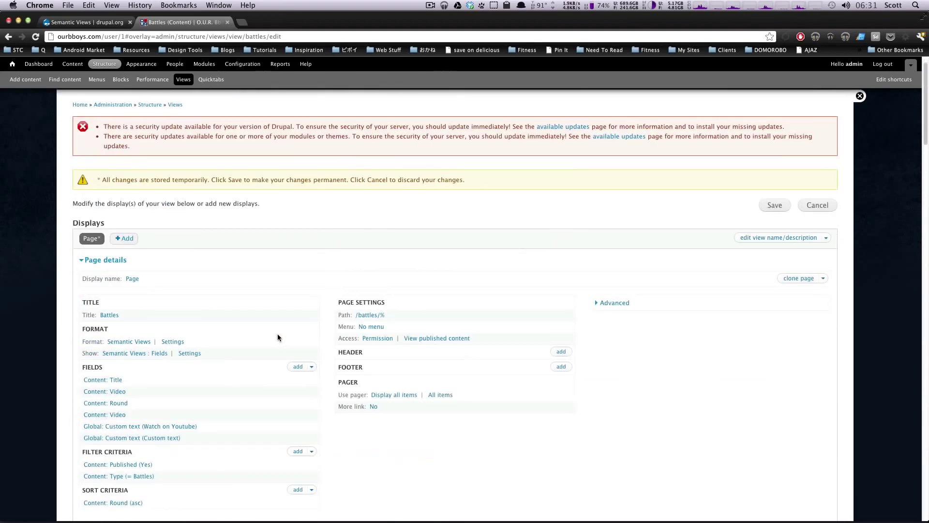